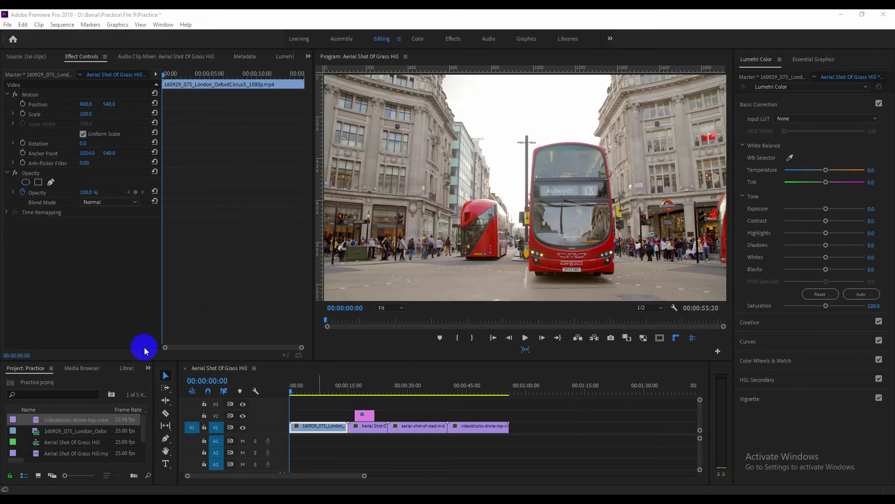
Select each video clip on track V1 in turn and bring the playhead to 00:00:06:10 in the first clip.
click(316, 429)
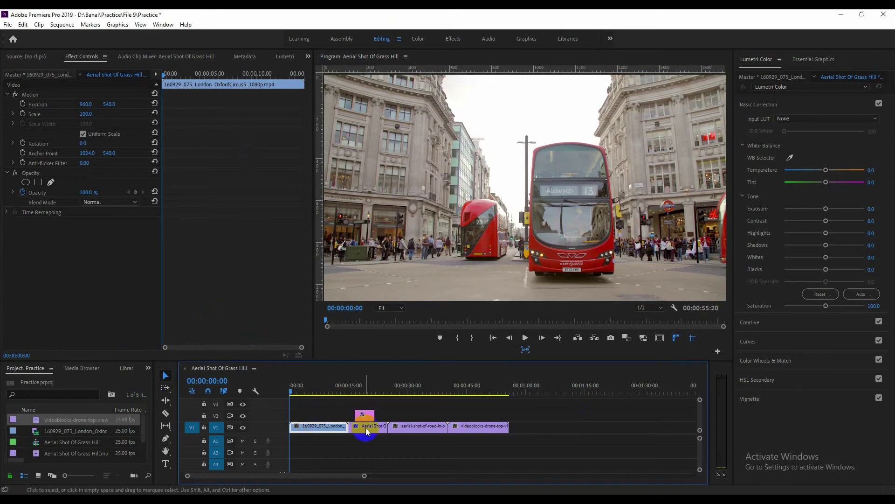
click(369, 426)
click(403, 427)
click(476, 428)
click(297, 424)
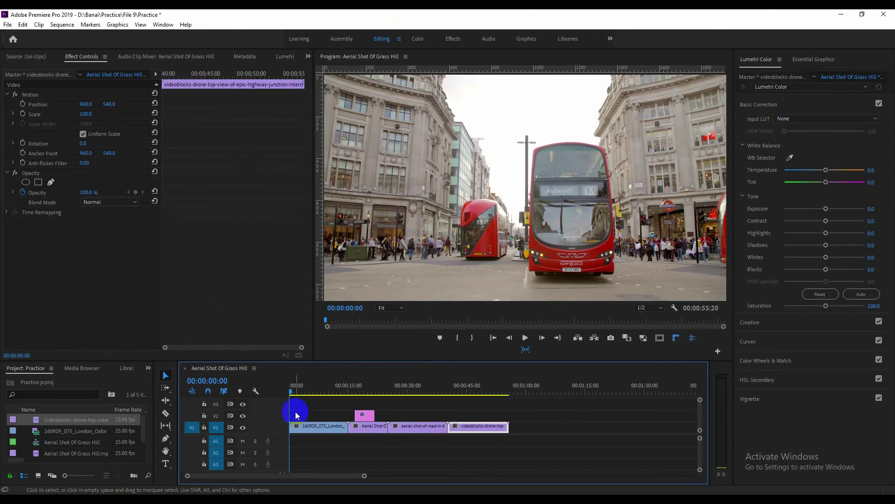
drag(296, 392, 314, 405)
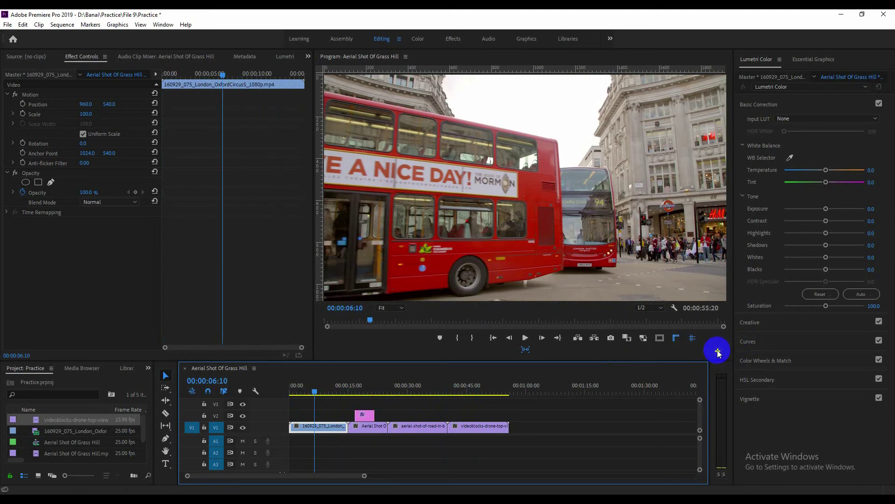
Remove the Safe Margins, Show Rulers, Show Guides and Snap in Program Monitor buttons from the Program Monitor's button bar.
click(718, 352)
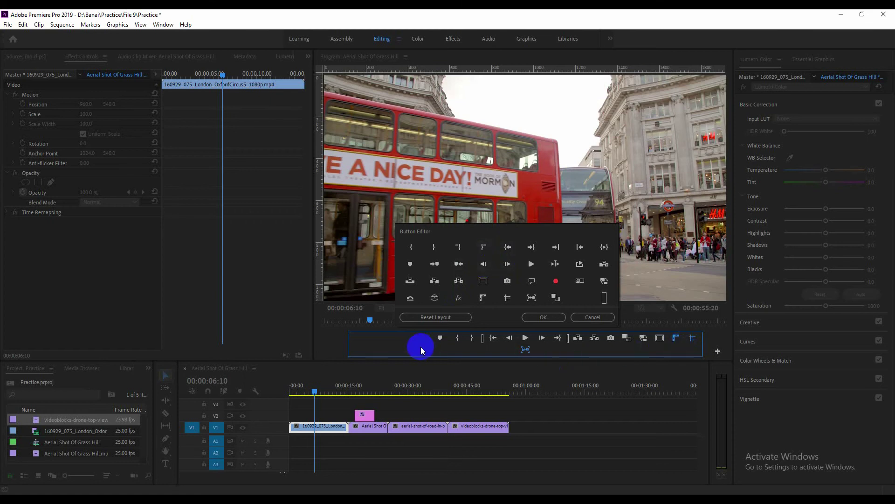
click(537, 317)
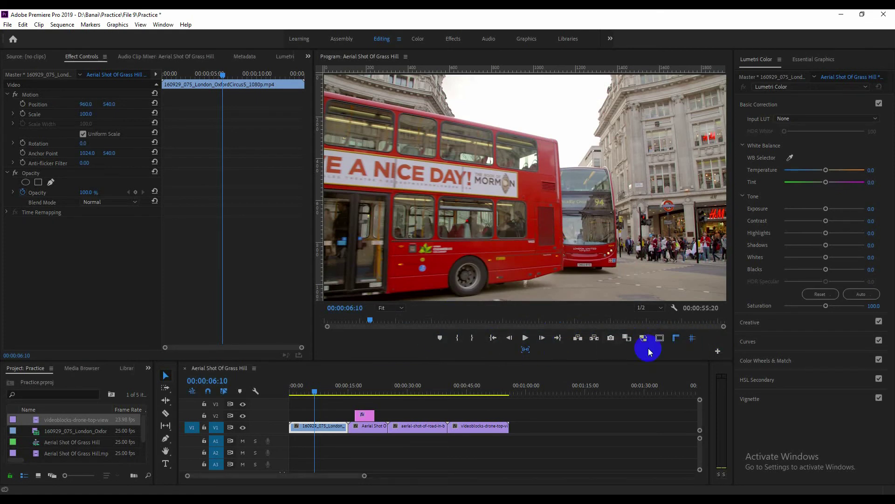
click(718, 351)
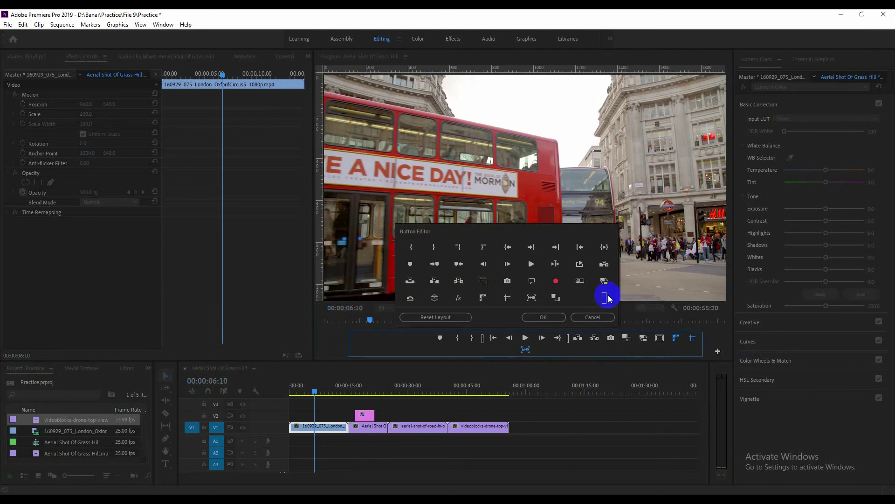
drag(609, 299, 562, 280)
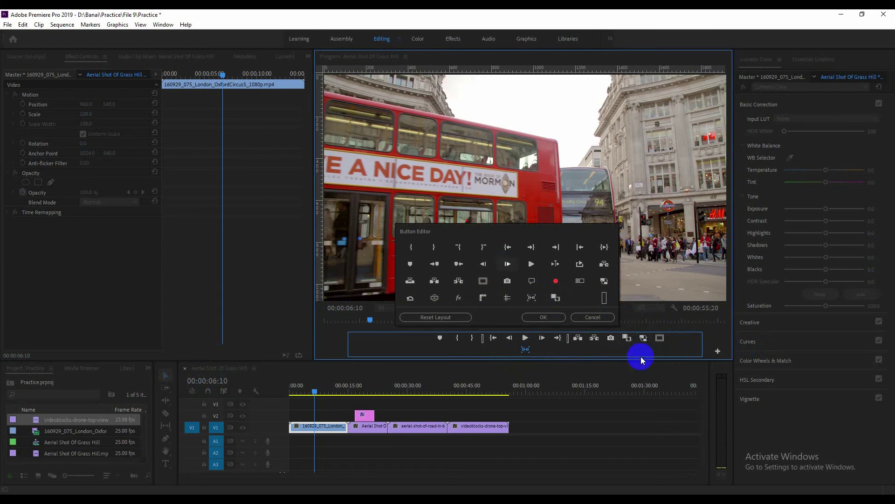
drag(659, 339, 552, 288)
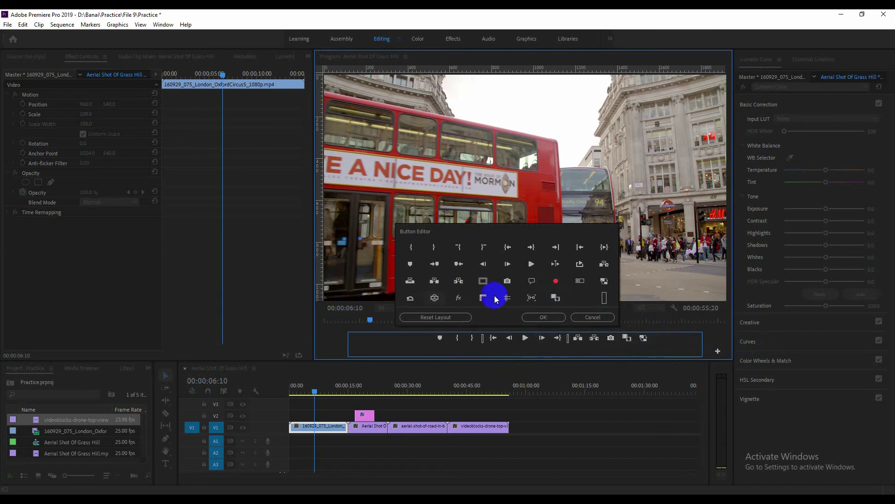
Add the Safe Margins, Show Rulers and Snap in Program Monitor buttons to the Program Monitor's button bar and accept the layout.
drag(483, 287, 659, 335)
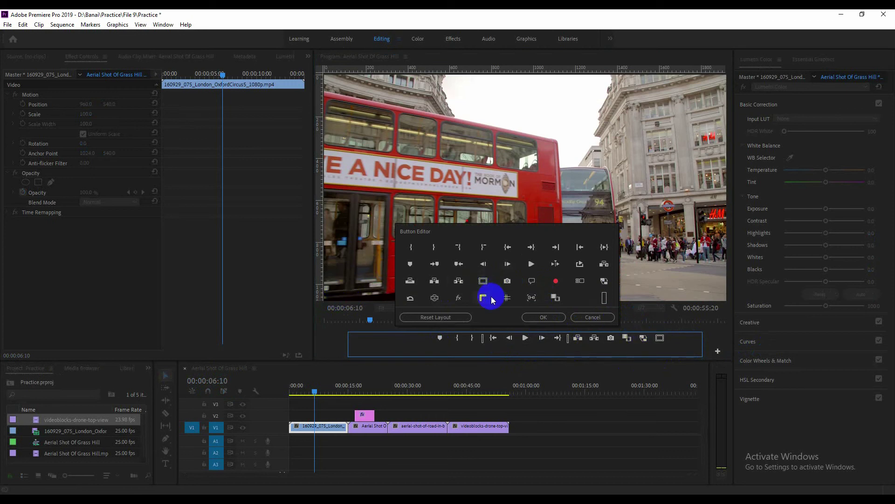
drag(483, 300, 671, 336)
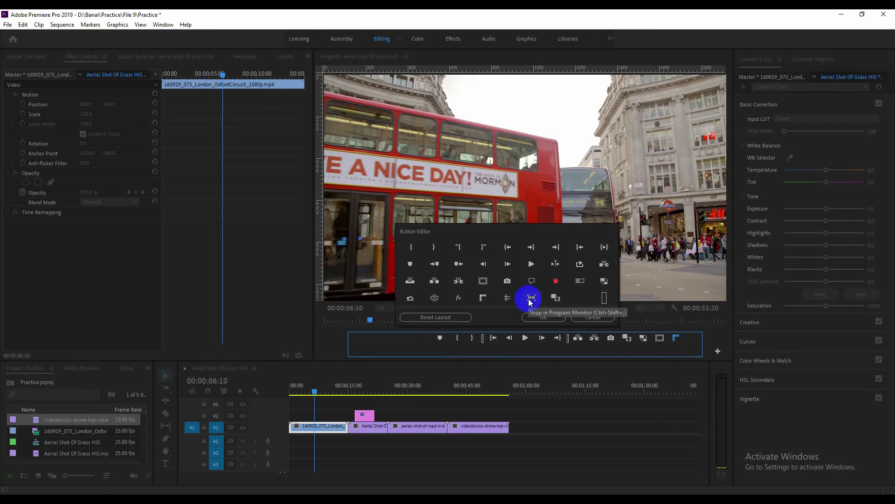
drag(530, 298, 692, 338)
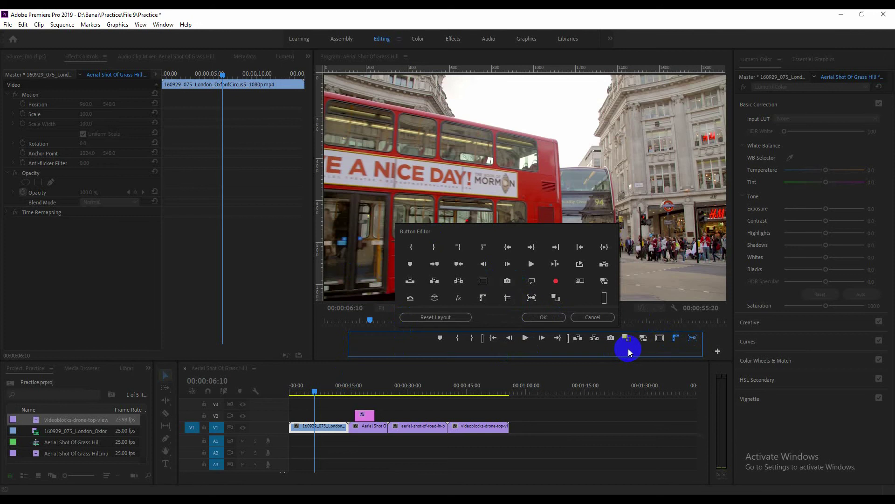
click(545, 317)
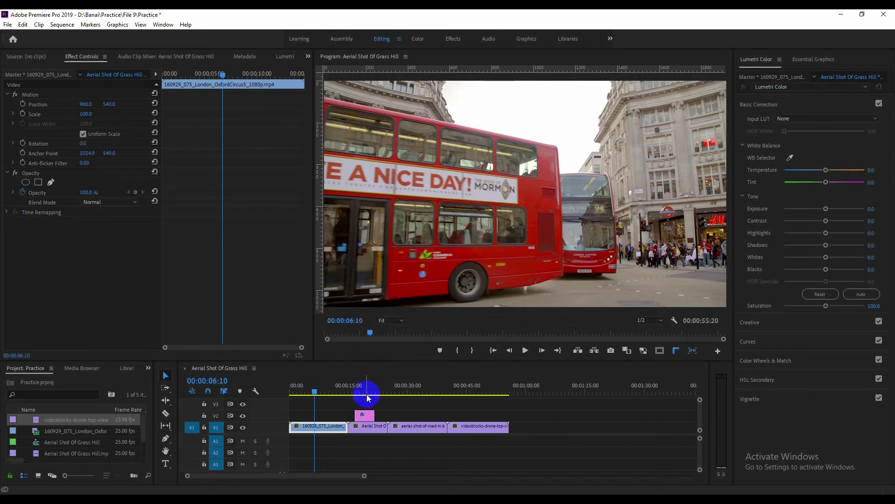
click(717, 350)
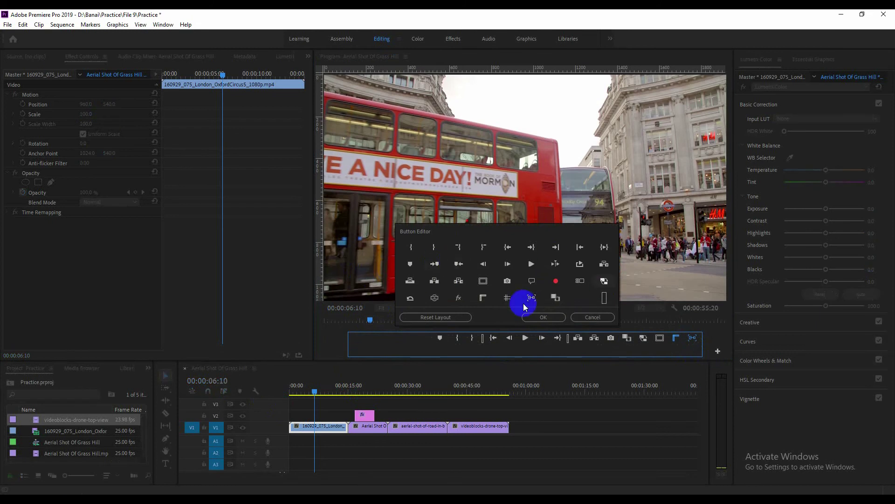
click(528, 317)
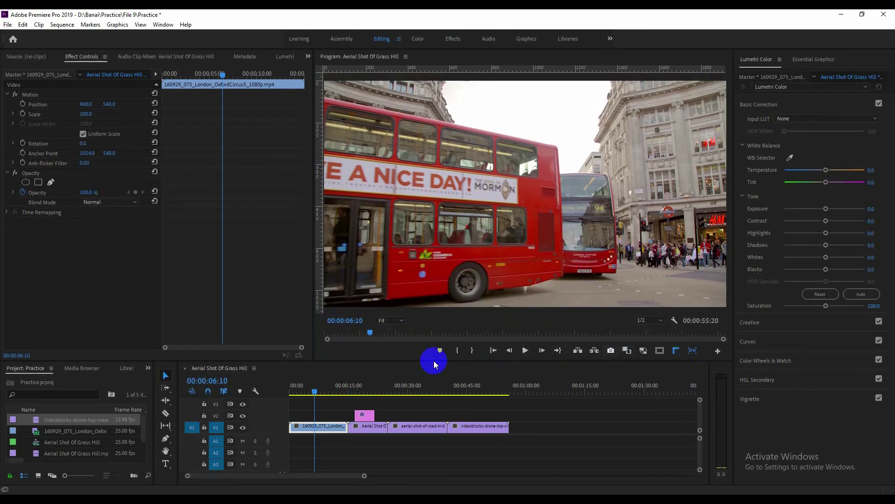
Display the safe margins in the Program Monitor and select the Drone Shot title graphic with the playhead at 00:00:18:17.
click(660, 351)
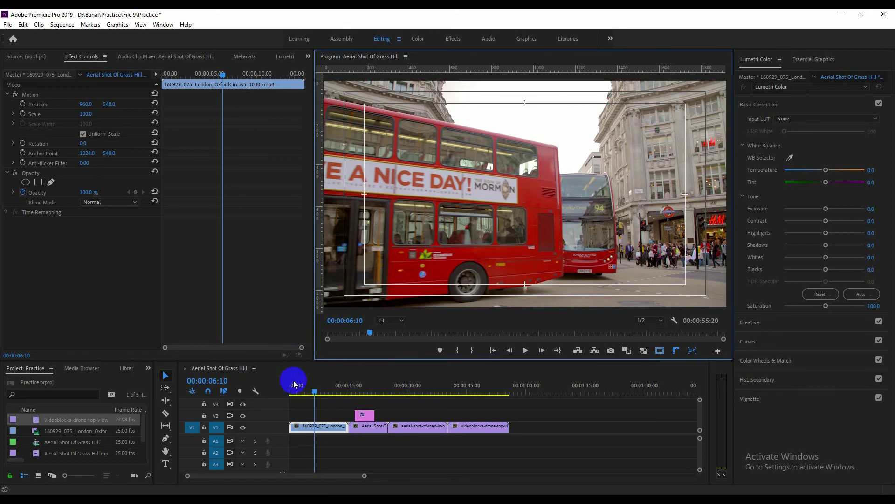
drag(314, 391, 364, 394)
click(365, 416)
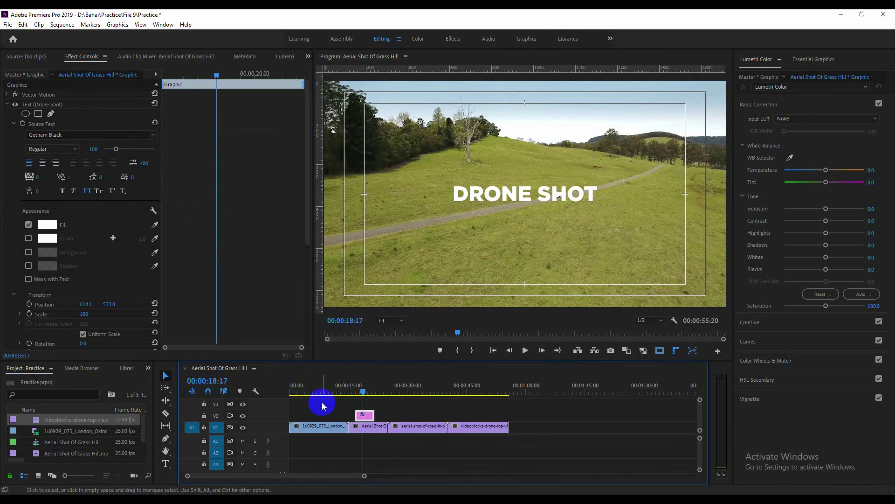
Move the DRONE SHOT title into the frame's upper-left corner at position 0.0, 85.0 and check it full screen against the safe margins.
drag(477, 197, 359, 92)
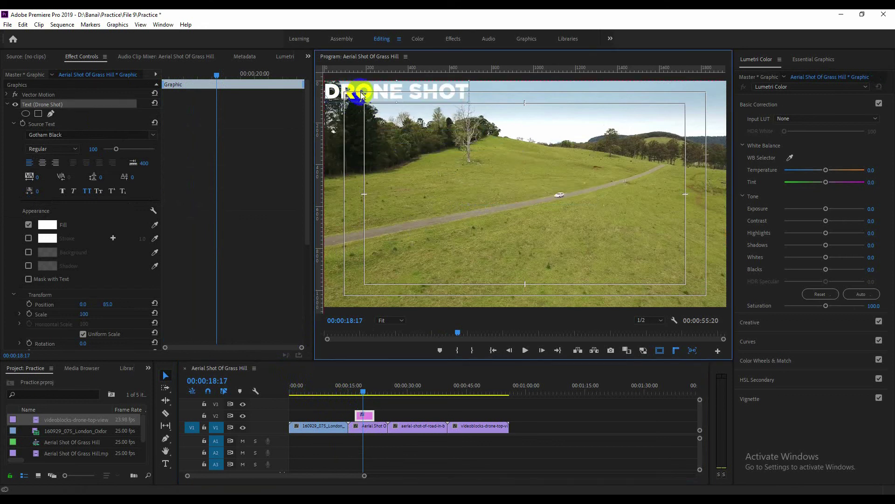
click(422, 167)
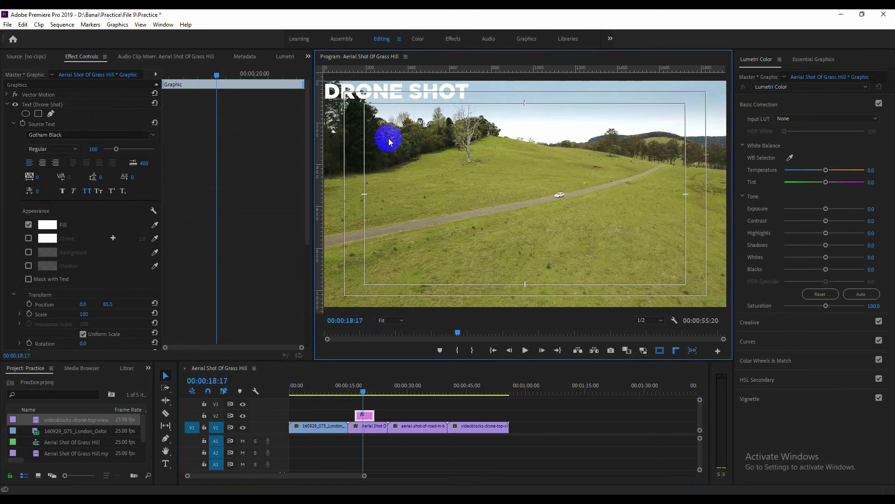
key(ctrl+grave)
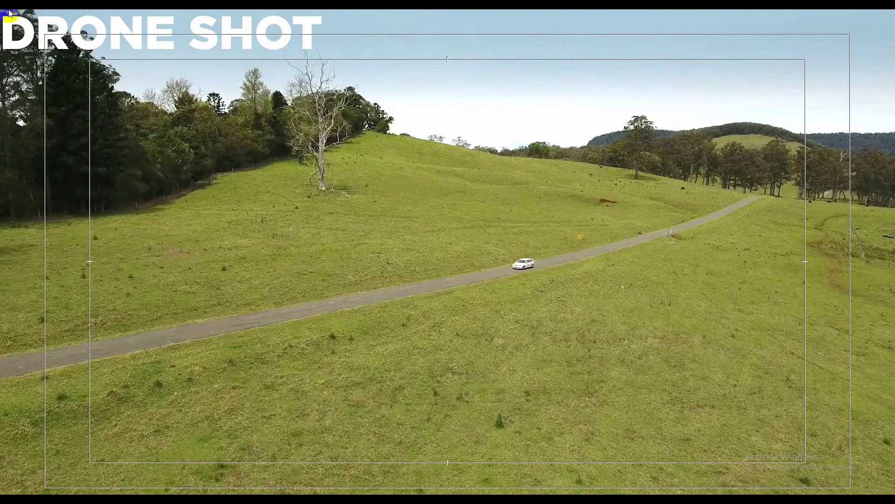
click(228, 93)
key(ctrl+grave)
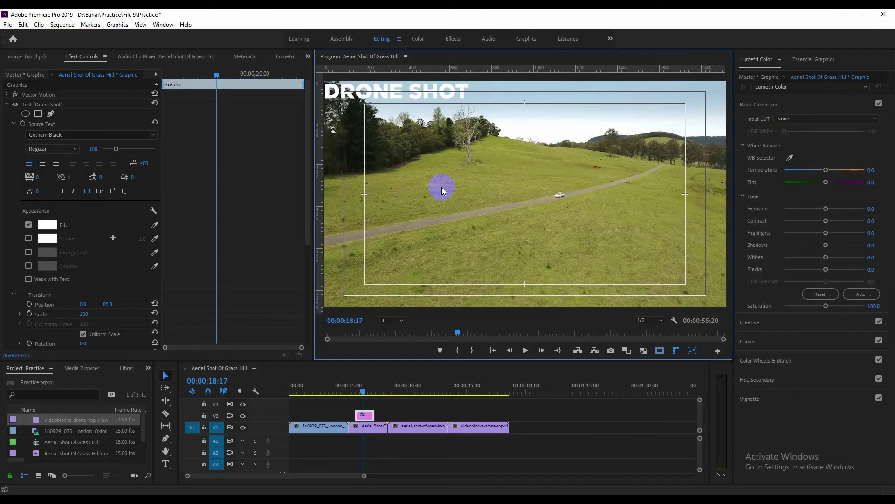
click(413, 108)
click(363, 92)
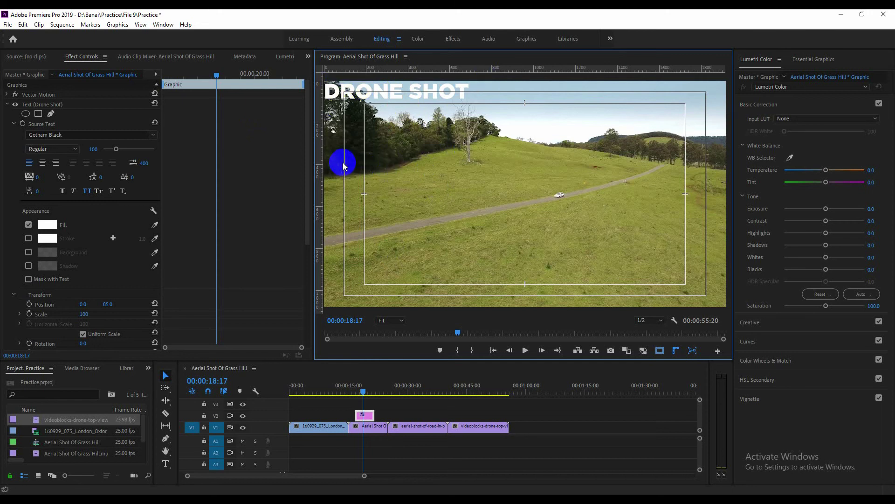
Reposition the DRONE SHOT title inside the title-safe area near the frame's lower-left, at about 268, 909.
click(426, 96)
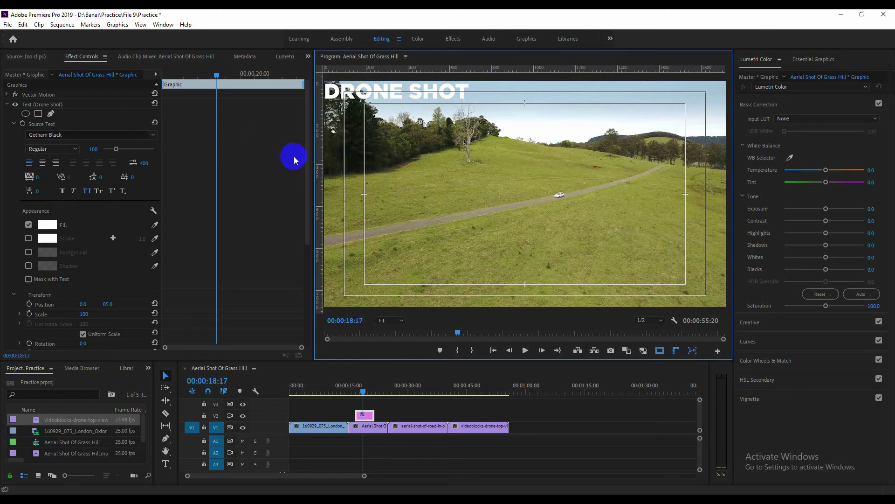
drag(336, 96, 395, 267)
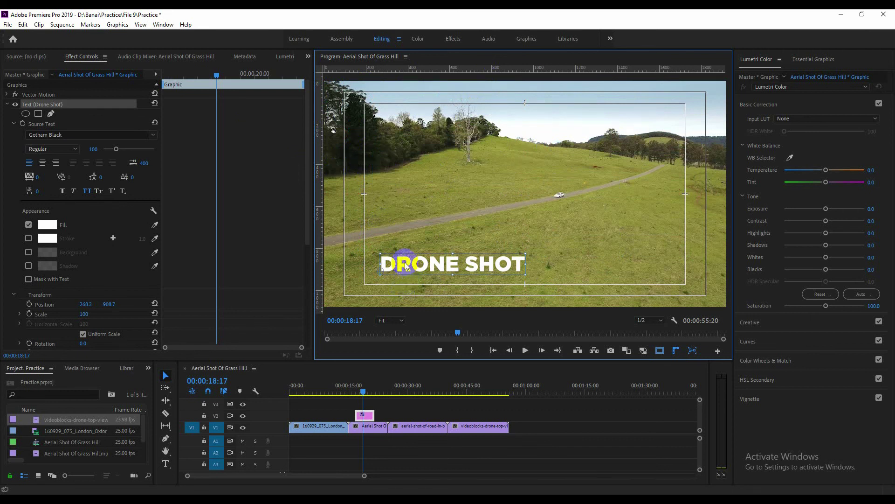
click(385, 205)
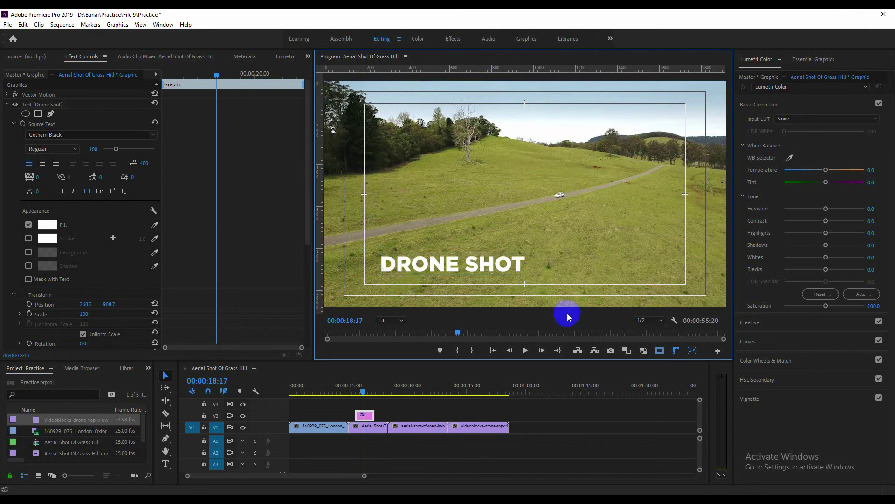
Toggle the Program Monitor's safe margins and rulers off and back on to compare the view.
click(660, 350)
click(660, 350)
click(660, 350)
click(660, 351)
click(660, 350)
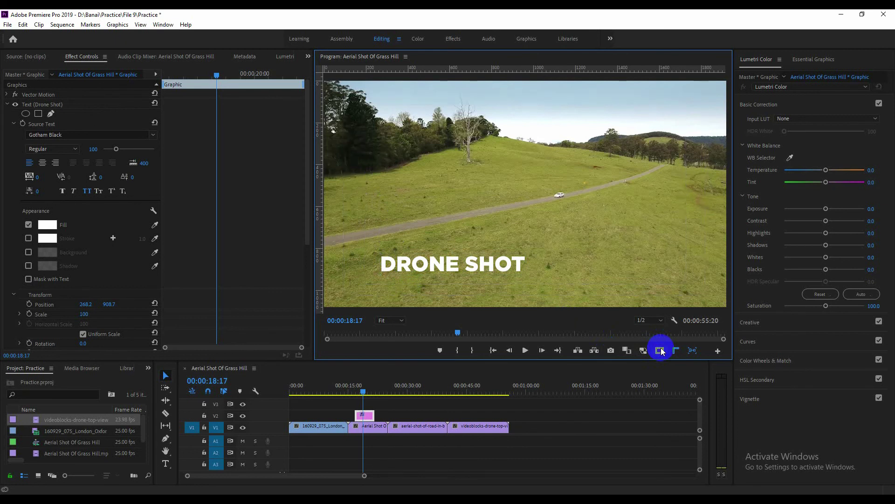
click(661, 350)
click(676, 350)
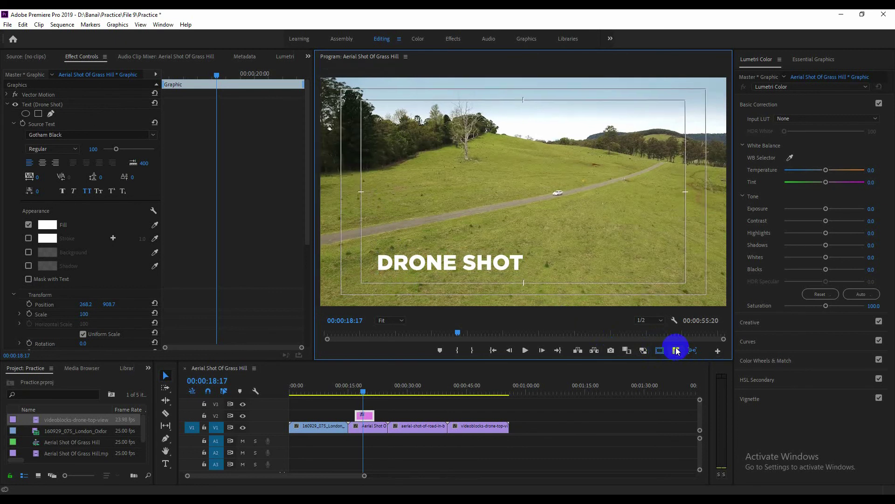
click(676, 350)
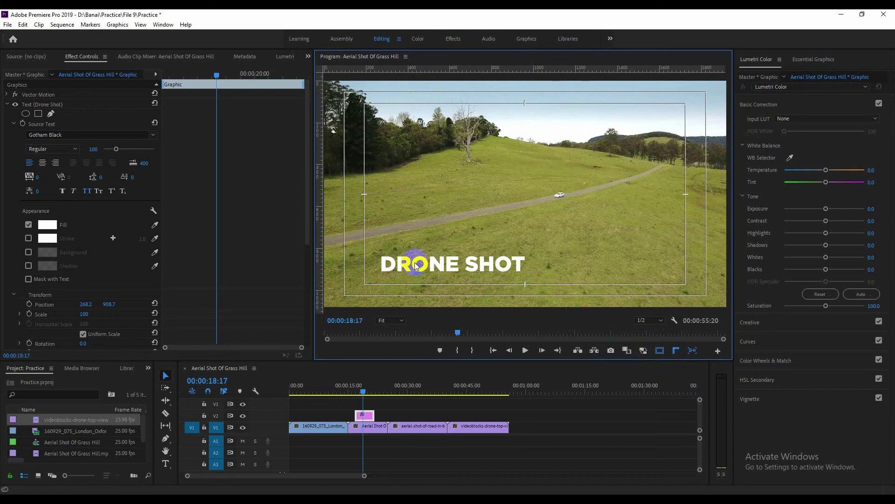
Move the title to the upper part of the frame and align its left edge to a new vertical ruler guide, at position 405.0, 291.1.
drag(421, 264, 450, 134)
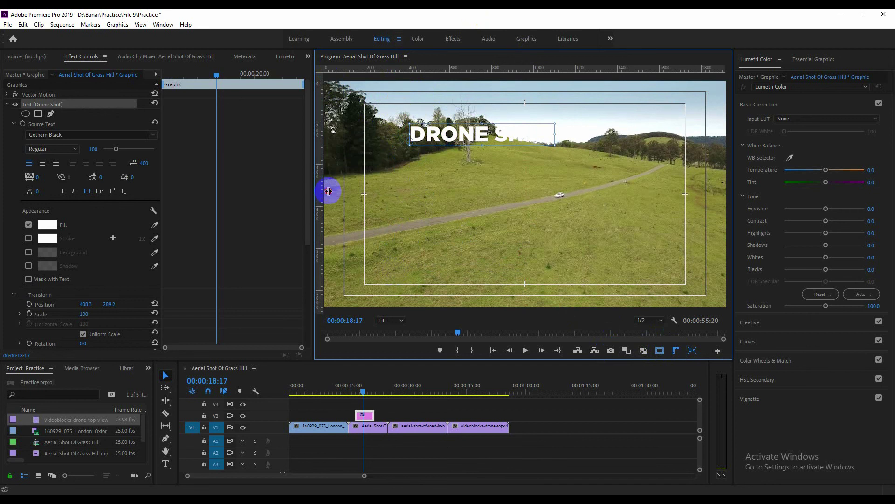
drag(323, 192, 409, 204)
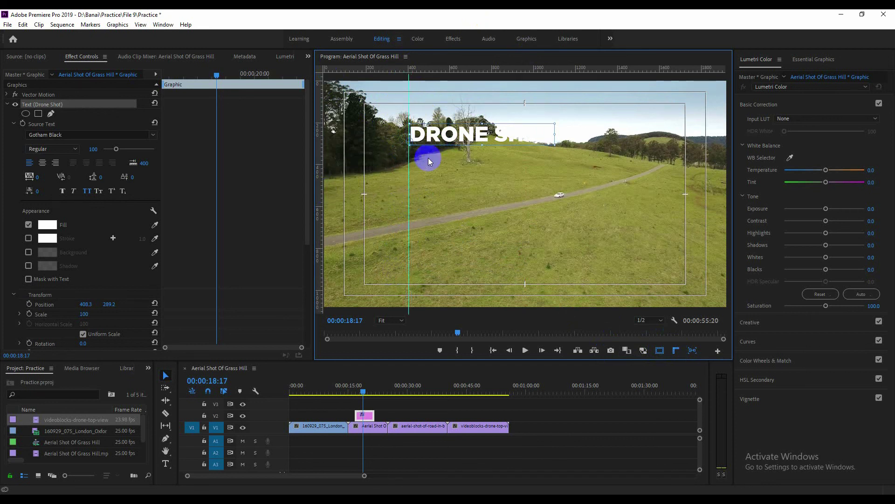
mouse_move(430, 139)
mouse_down()
mouse_move(430, 165)
mouse_move(426, 131)
mouse_move(425, 144)
mouse_up()
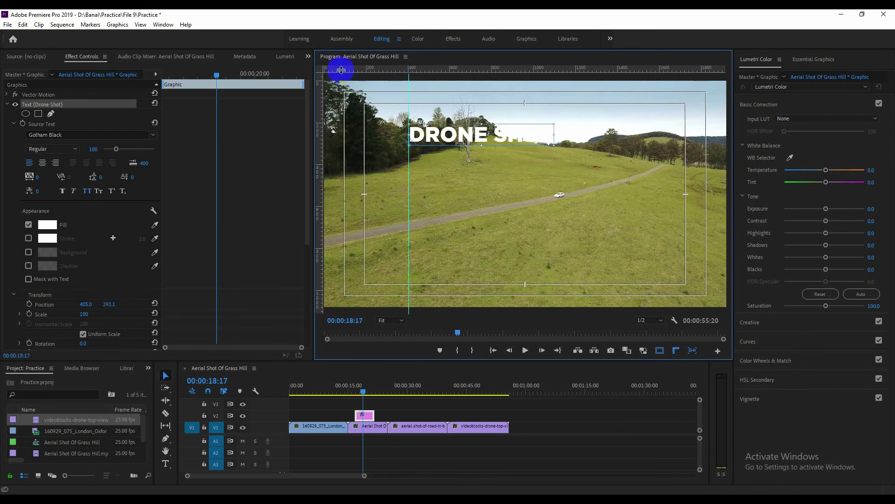
Add a horizontal ruler guide along the title's top edge and snap the title to it at position 405.0, 287.0.
drag(340, 70, 338, 122)
mouse_move(431, 135)
mouse_down()
mouse_move(433, 169)
mouse_move(433, 135)
mouse_up()
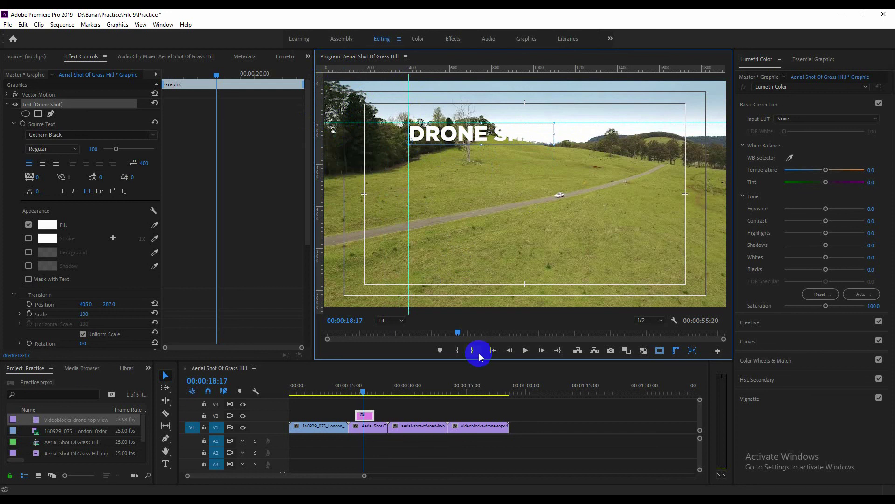
click(435, 212)
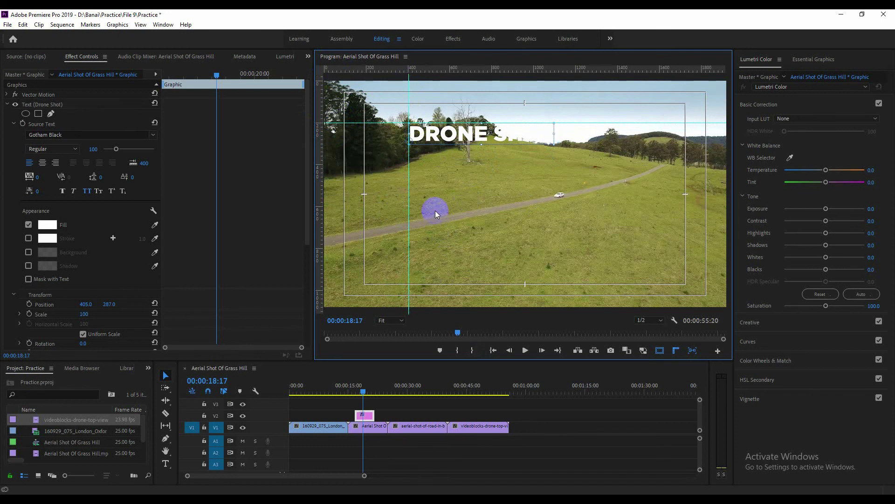
Slide the title down along the vertical guide and place it in the lower-right of the title-safe area at position 896.0, 895.0.
click(430, 140)
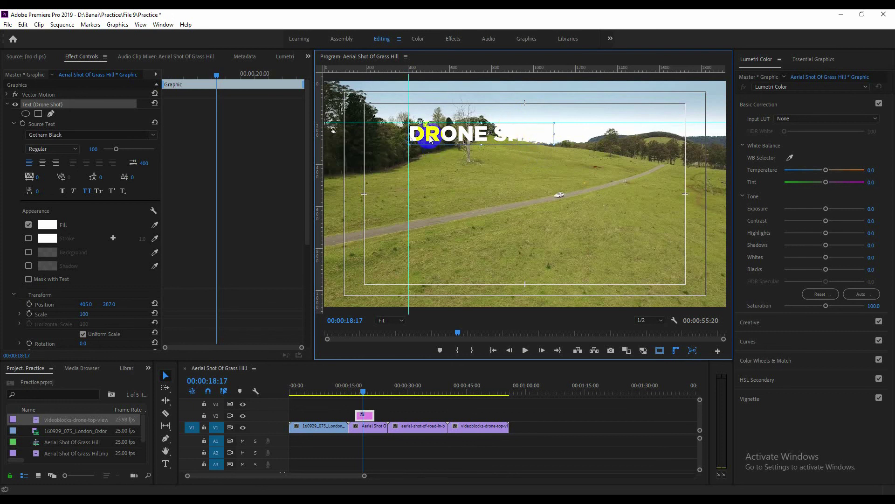
drag(426, 142, 429, 268)
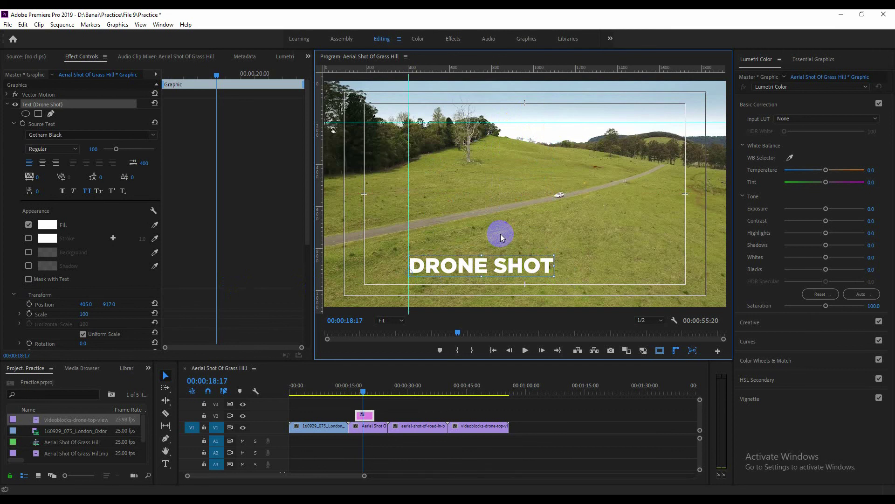
drag(439, 264, 542, 260)
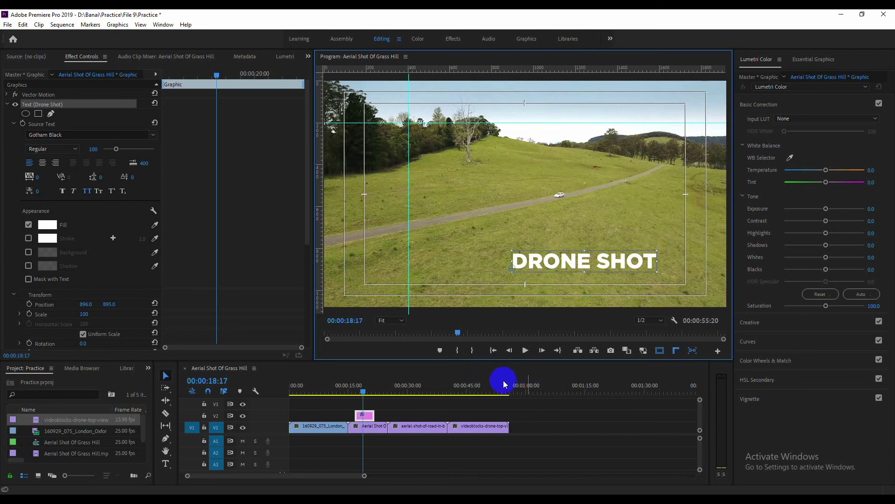
Turn off snapping in the Program Monitor and reposition the title freely, ending near position 692.4, 890.2.
click(693, 350)
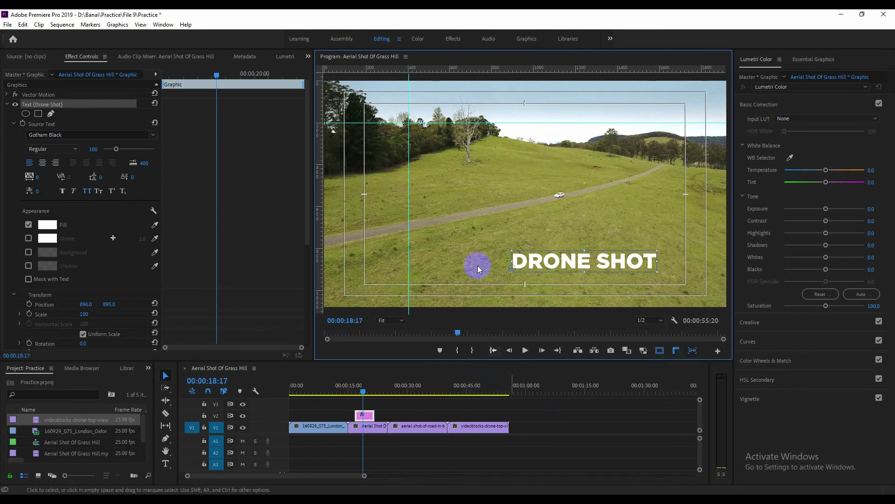
drag(557, 249, 523, 238)
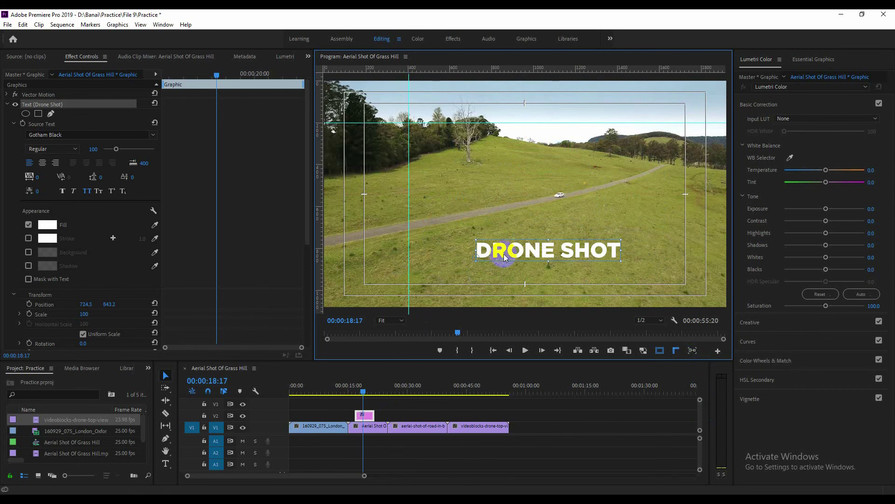
drag(502, 256, 461, 216)
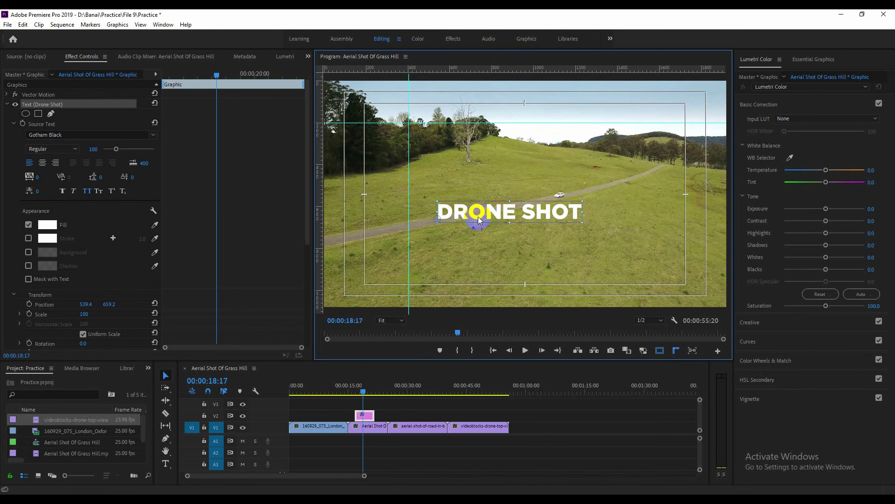
drag(475, 231, 506, 279)
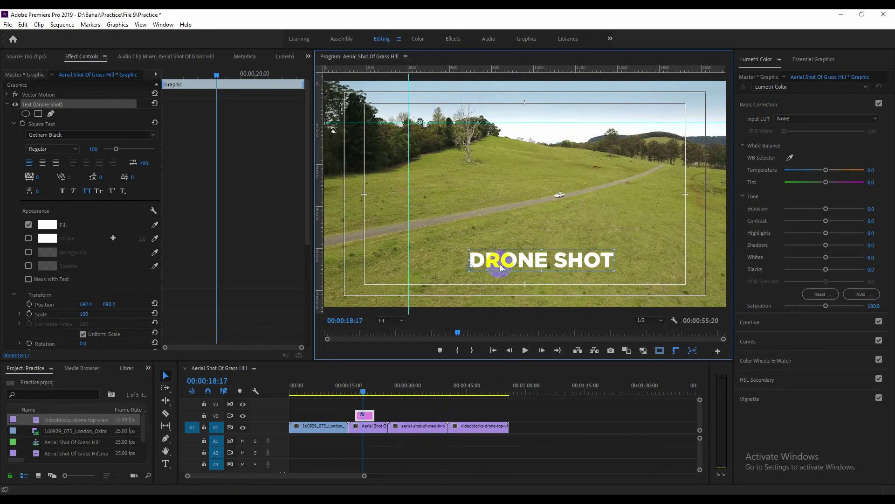
Centre the title in the frame with snapping enabled, at position 614.1, 573.8, and remove the vertical ruler guide.
drag(500, 264, 486, 203)
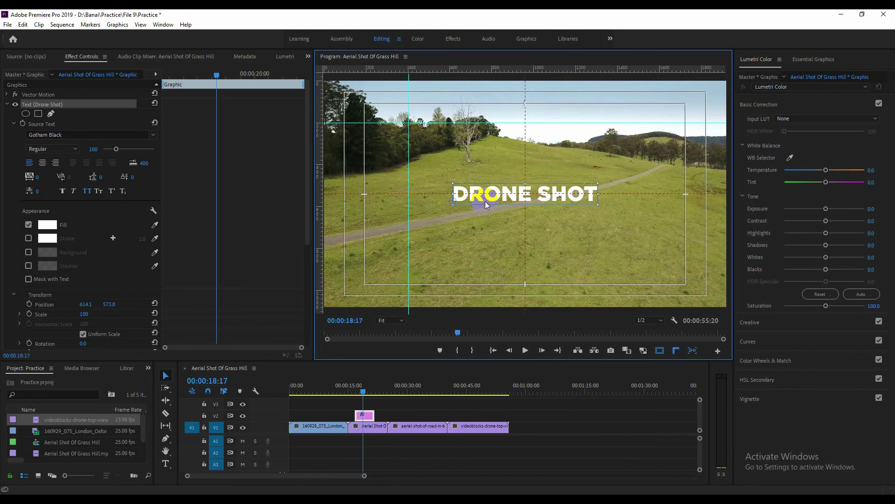
mouse_move(476, 195)
mouse_down()
mouse_move(496, 197)
mouse_move(467, 199)
mouse_move(479, 199)
mouse_up()
mouse_move(478, 198)
mouse_down()
mouse_move(459, 200)
mouse_move(477, 198)
mouse_up()
drag(408, 220, 318, 242)
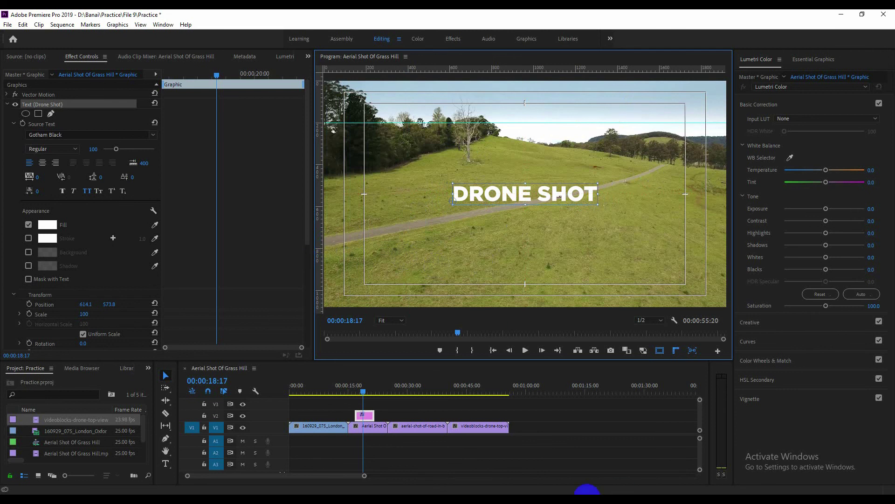
Move the title off centre to position 484.9, 682.9 with snapping off, and return it to the frame's centre with snapping on.
click(693, 351)
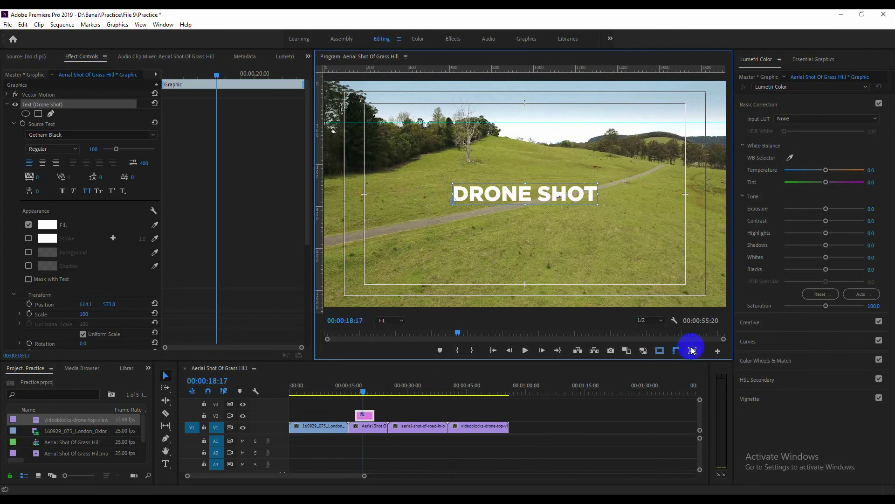
drag(474, 197, 395, 251)
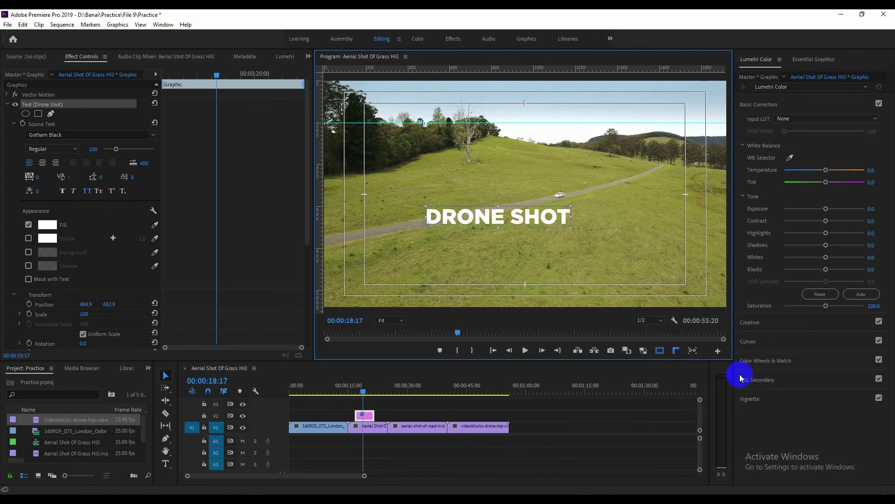
drag(464, 219, 474, 194)
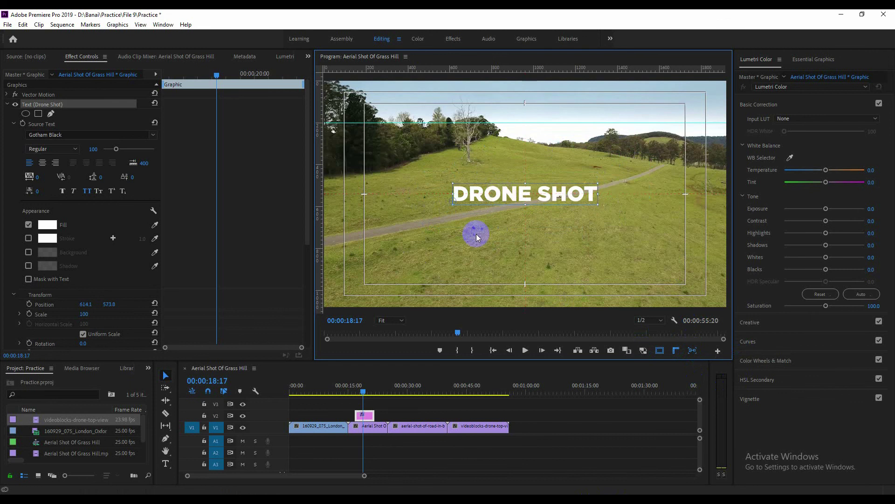